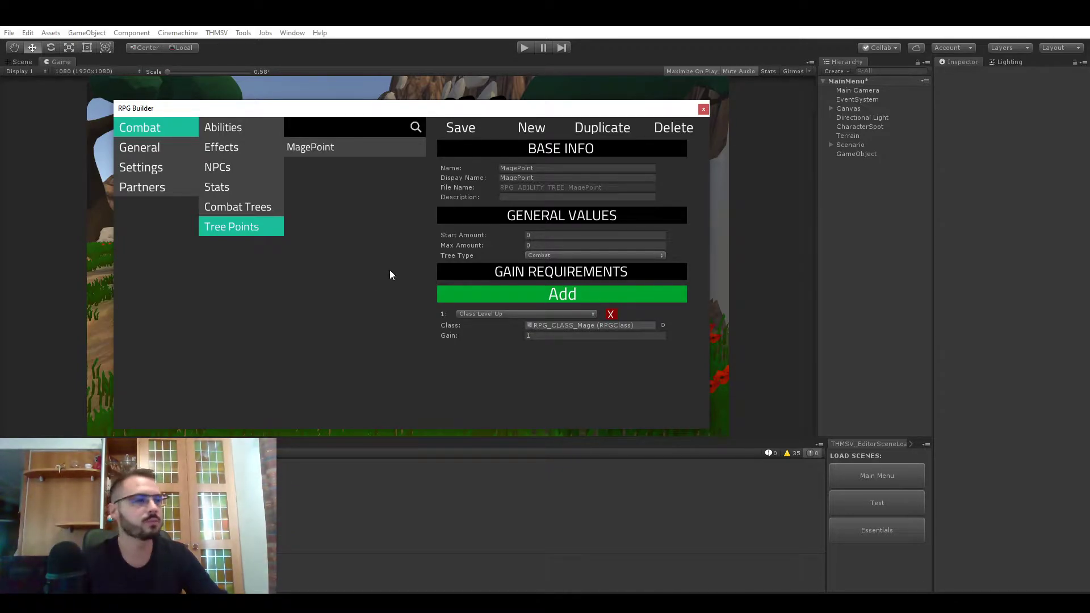
Check MagePoint's name, display name and empty description fields.
{"action": "left_click", "coordinate": [537, 168]}
{"action": "left_click", "coordinate": [334, 145]}
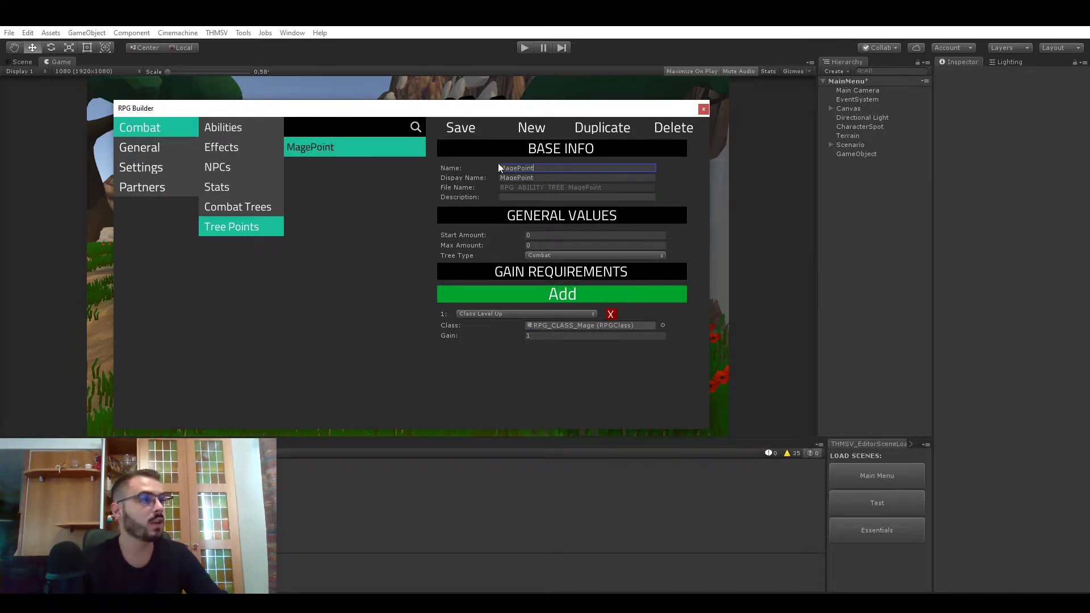
{"action": "left_click", "coordinate": [543, 179]}
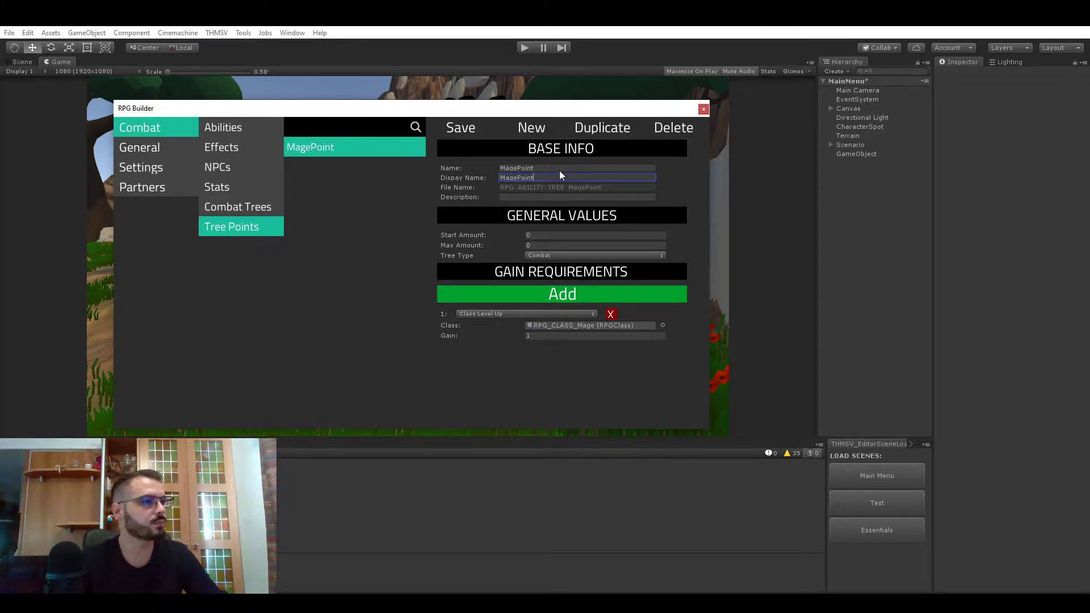
{"action": "left_click", "coordinate": [545, 167]}
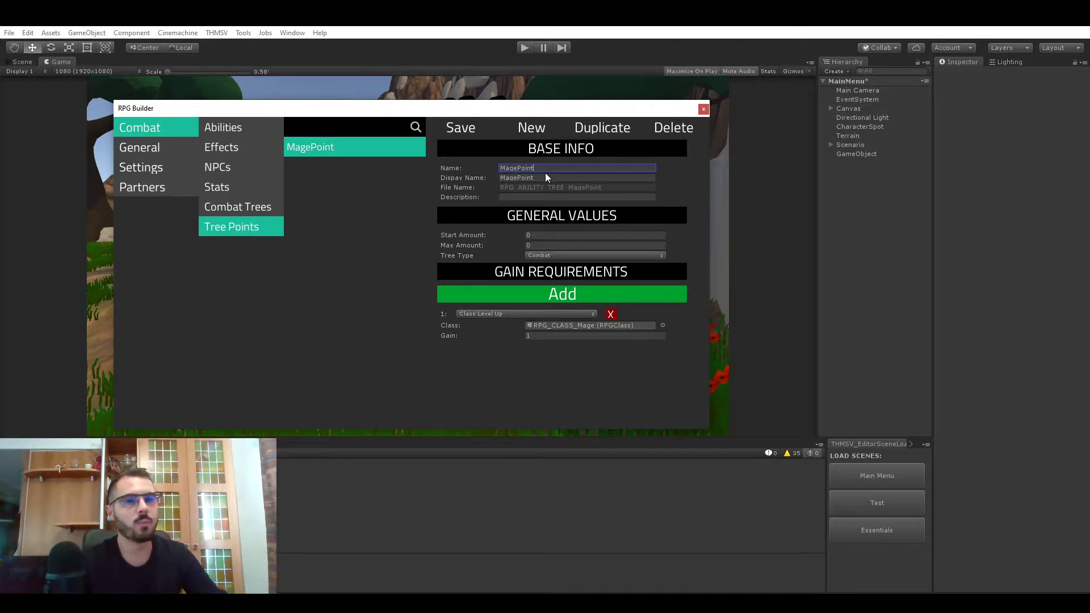
{"action": "left_click", "coordinate": [546, 178]}
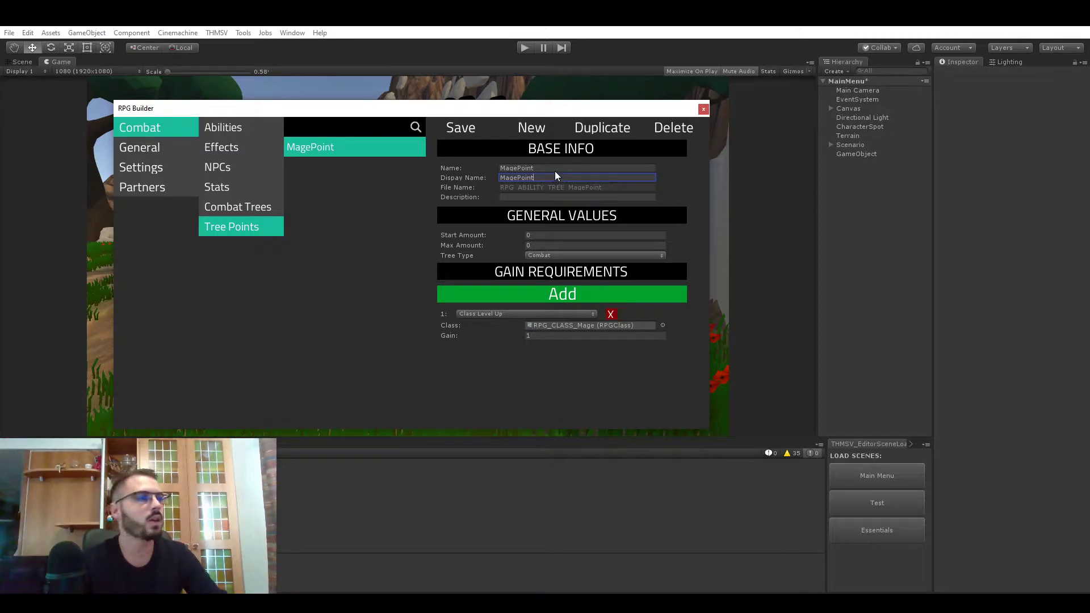
{"action": "left_click", "coordinate": [549, 168]}
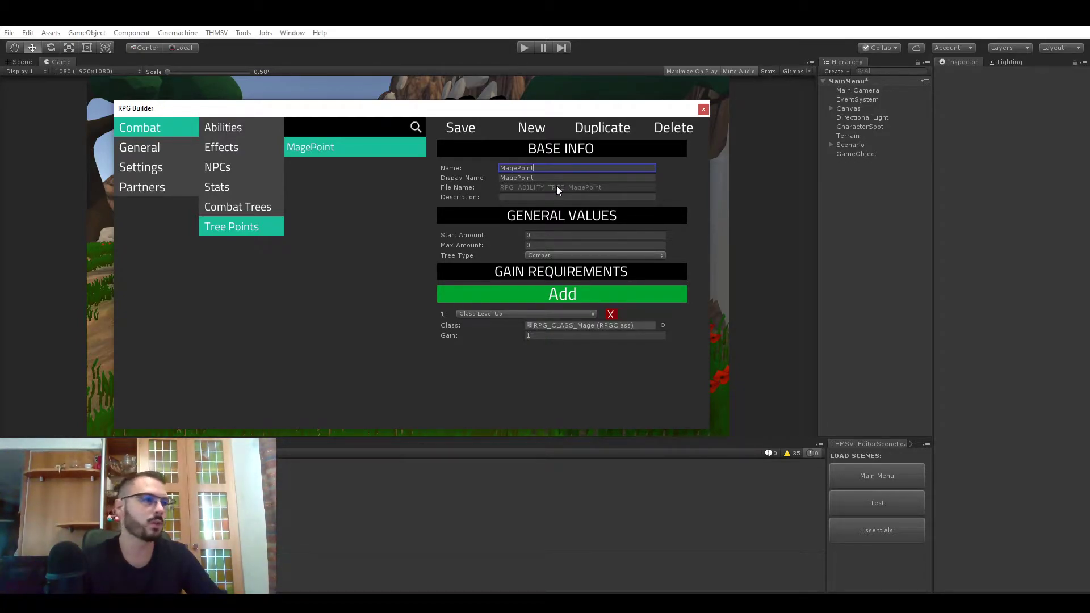
{"action": "left_click", "coordinate": [535, 196]}
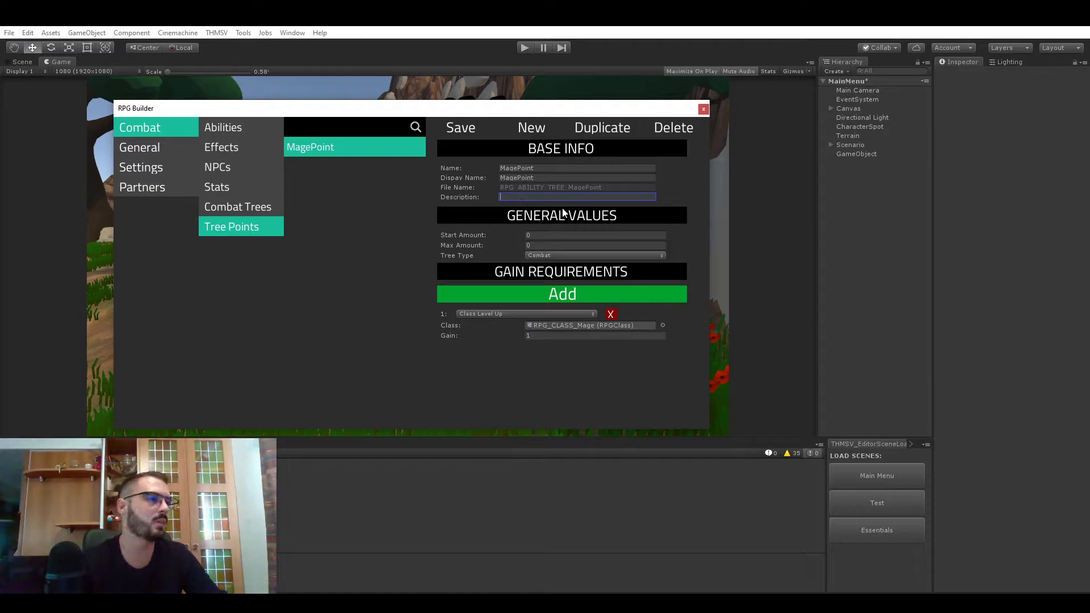
Check the Start Amount and Max Amount values, then show the Combat, Gathering and Crafting tree types.
{"action": "left_click", "coordinate": [557, 236]}
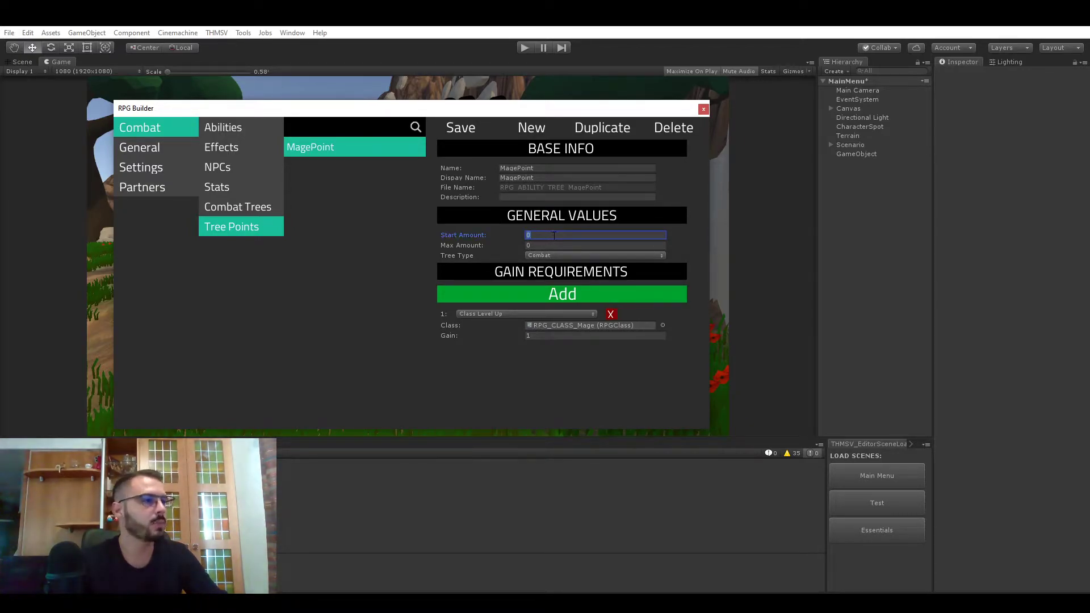
{"action": "left_click", "coordinate": [552, 245]}
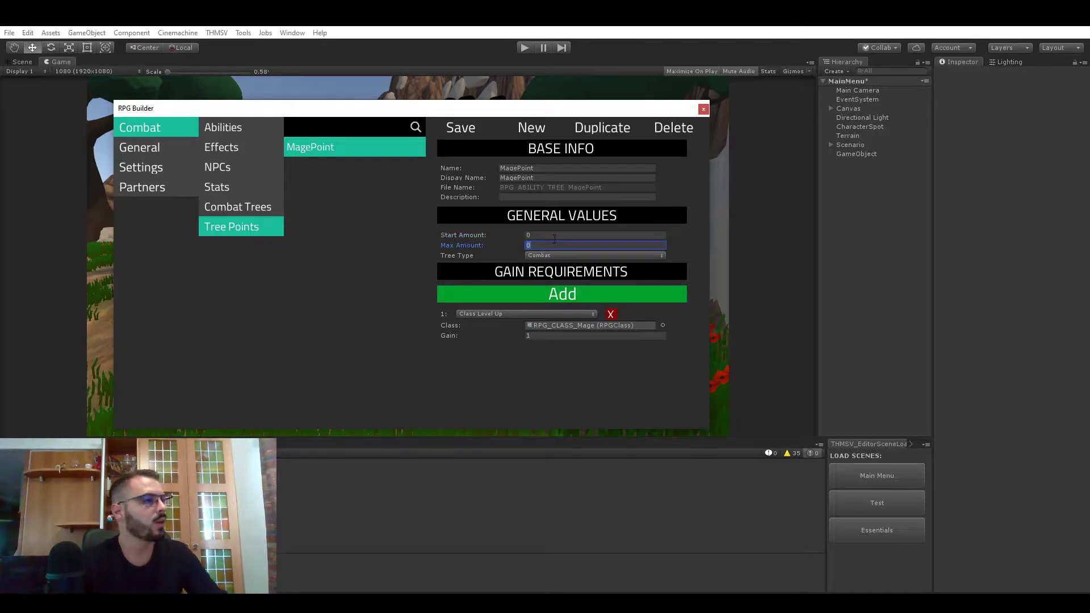
{"action": "left_click", "coordinate": [555, 237]}
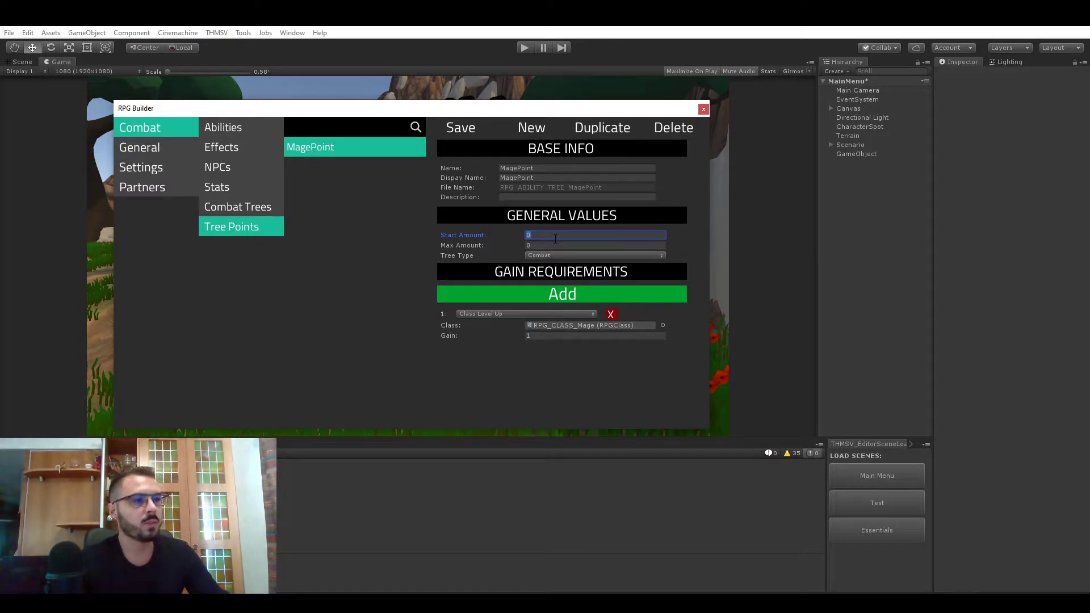
{"action": "left_click", "coordinate": [559, 243]}
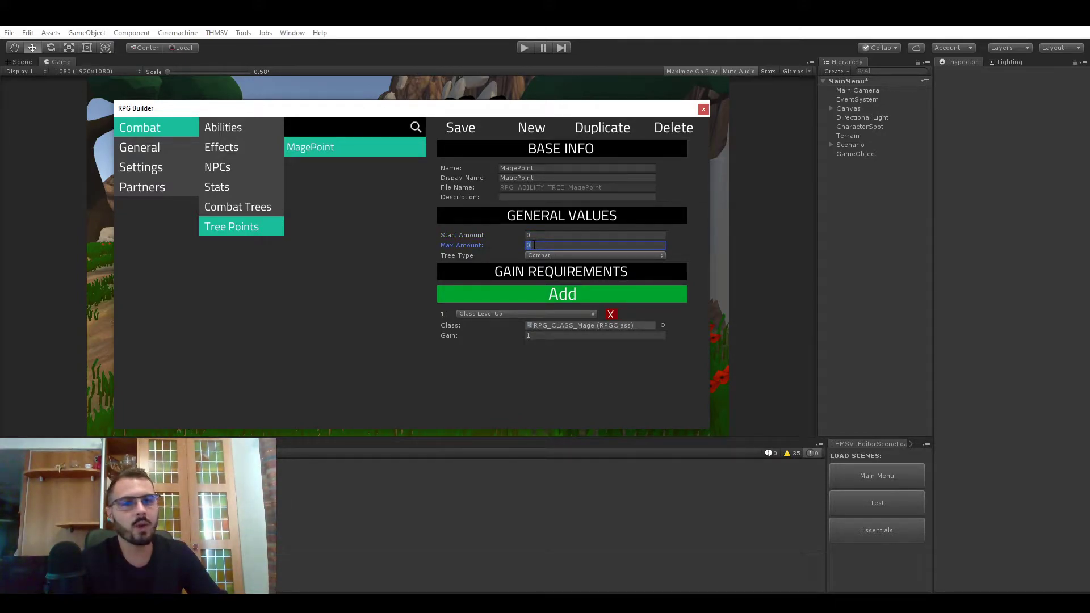
{"action": "left_click", "coordinate": [551, 234]}
{"action": "left_click", "coordinate": [551, 245]}
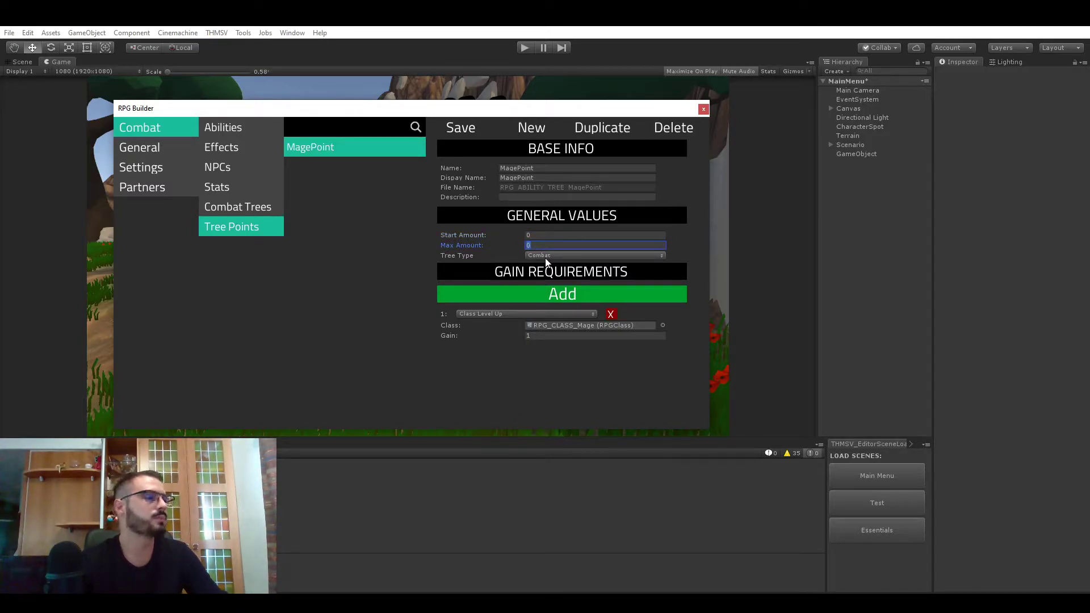
{"action": "left_click", "coordinate": [546, 256]}
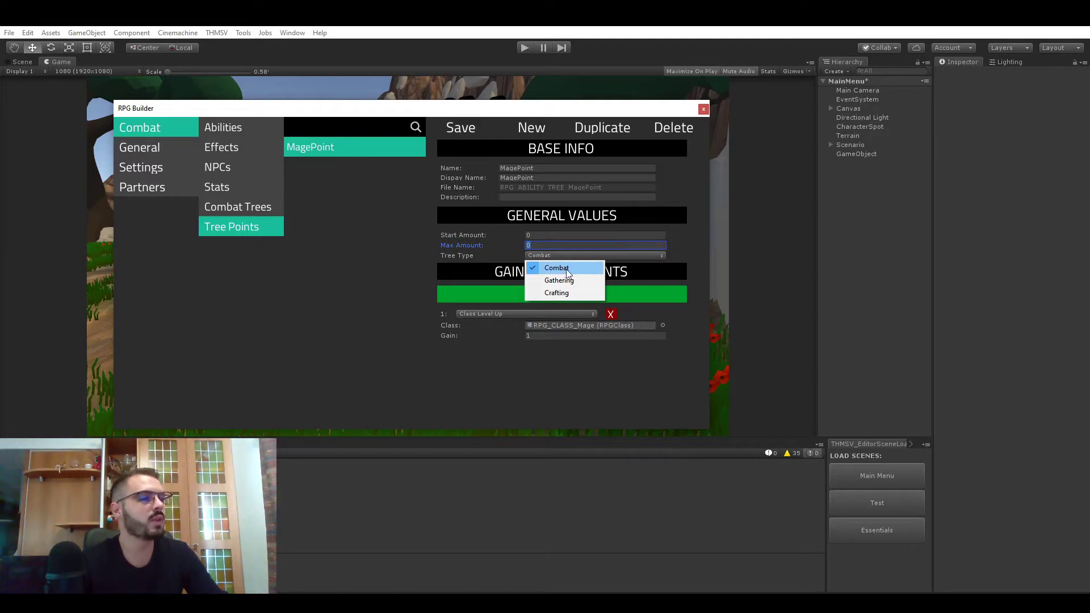
Keep Combat as the tree type and add a Class Level Up requirement for RPG_CLASS_Mage.
{"action": "left_click", "coordinate": [558, 267]}
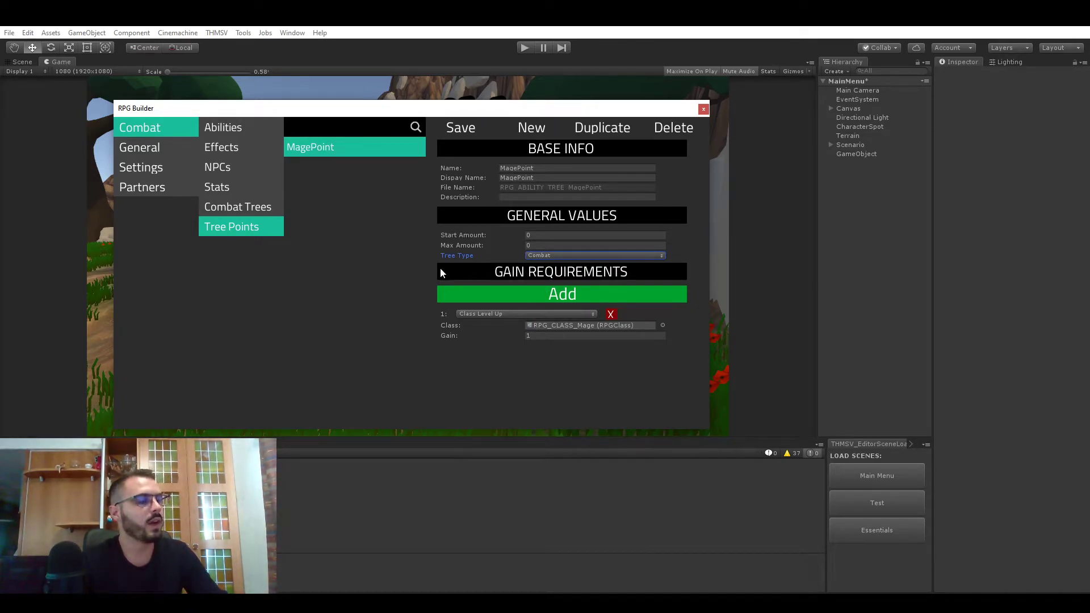
{"action": "left_click", "coordinate": [486, 315]}
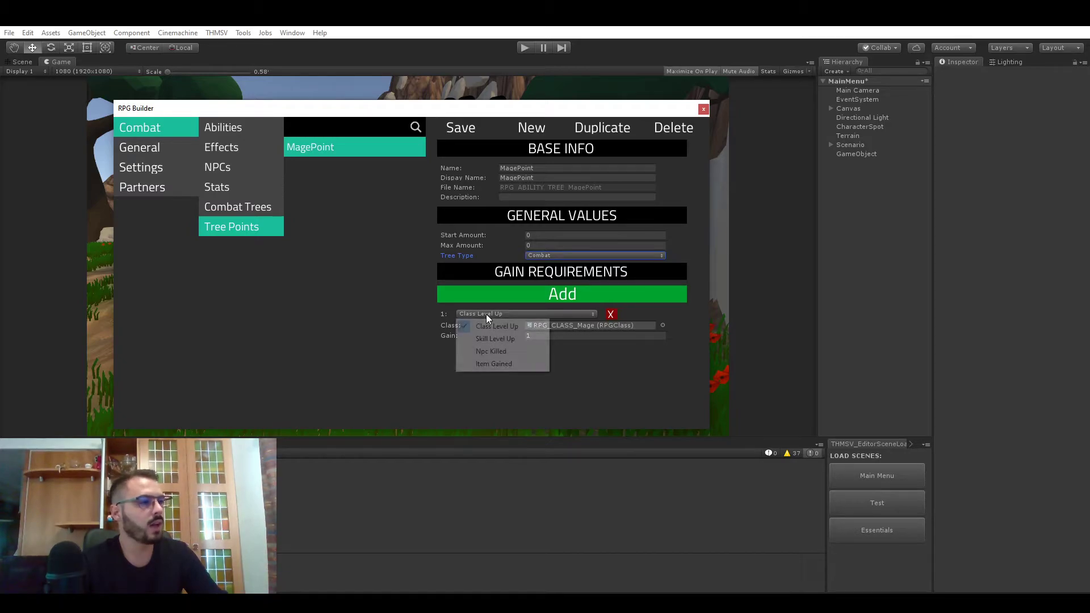
{"action": "left_click", "coordinate": [494, 328]}
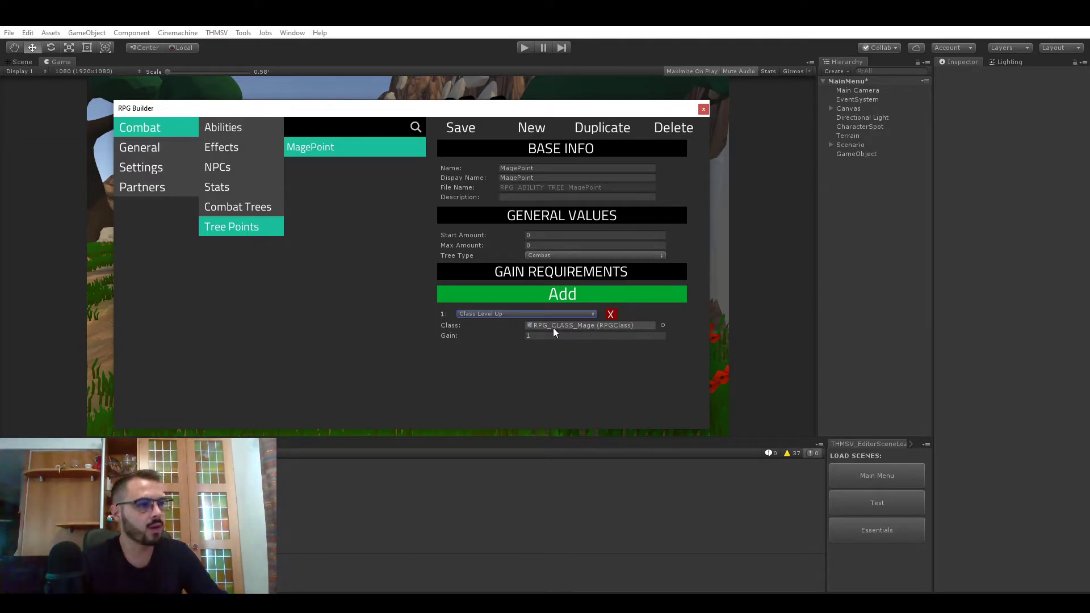
{"action": "left_click", "coordinate": [662, 326]}
{"action": "double_click", "coordinate": [706, 218]}
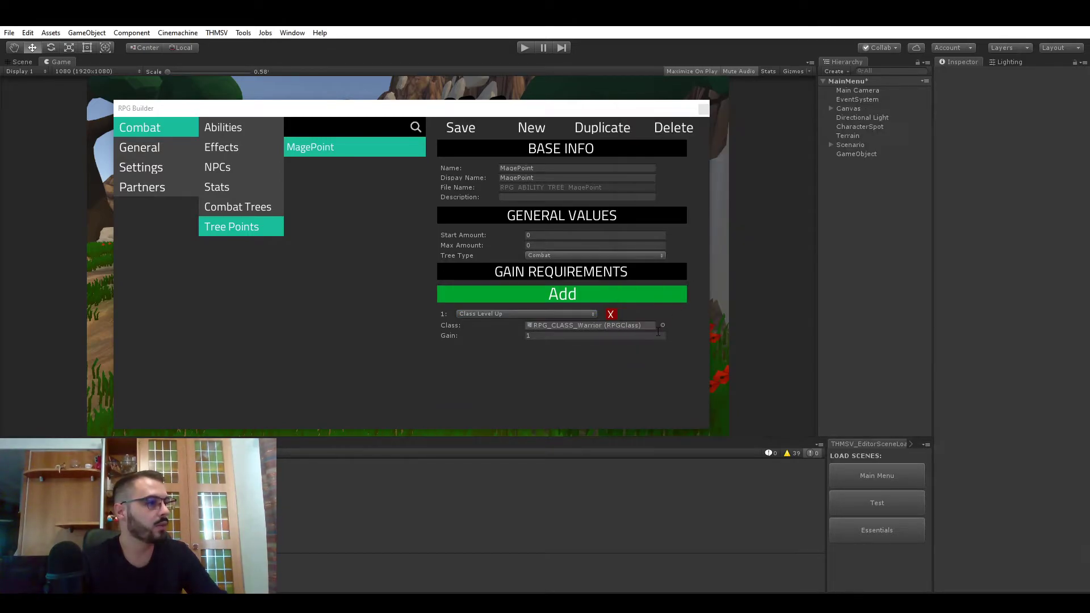
{"action": "left_click", "coordinate": [662, 325]}
{"action": "double_click", "coordinate": [710, 177]}
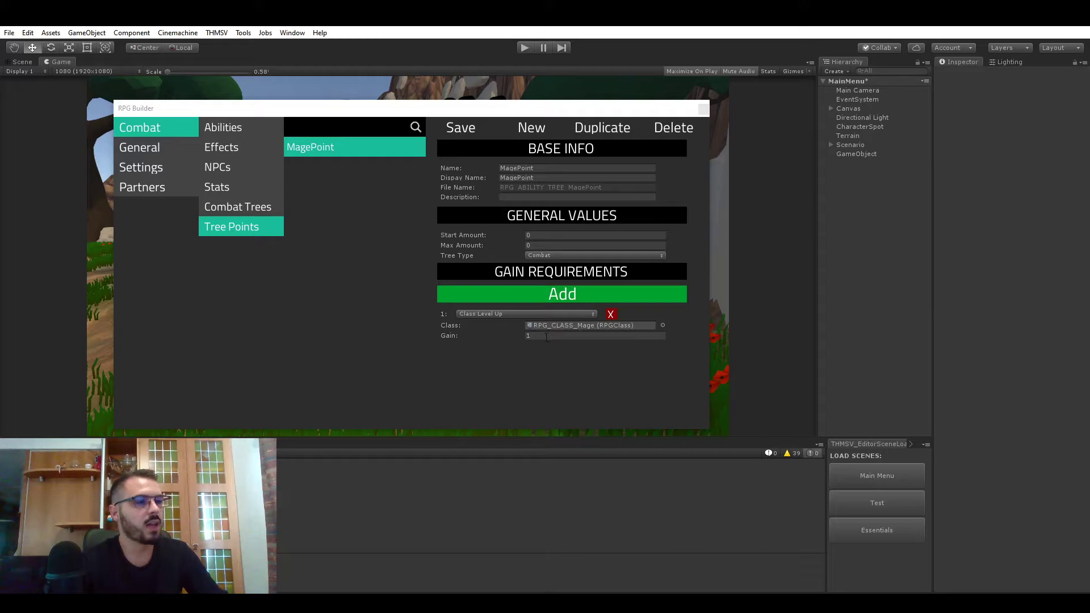
Set the Mage requirement's Gain to 1.
{"action": "left_click", "coordinate": [453, 338]}
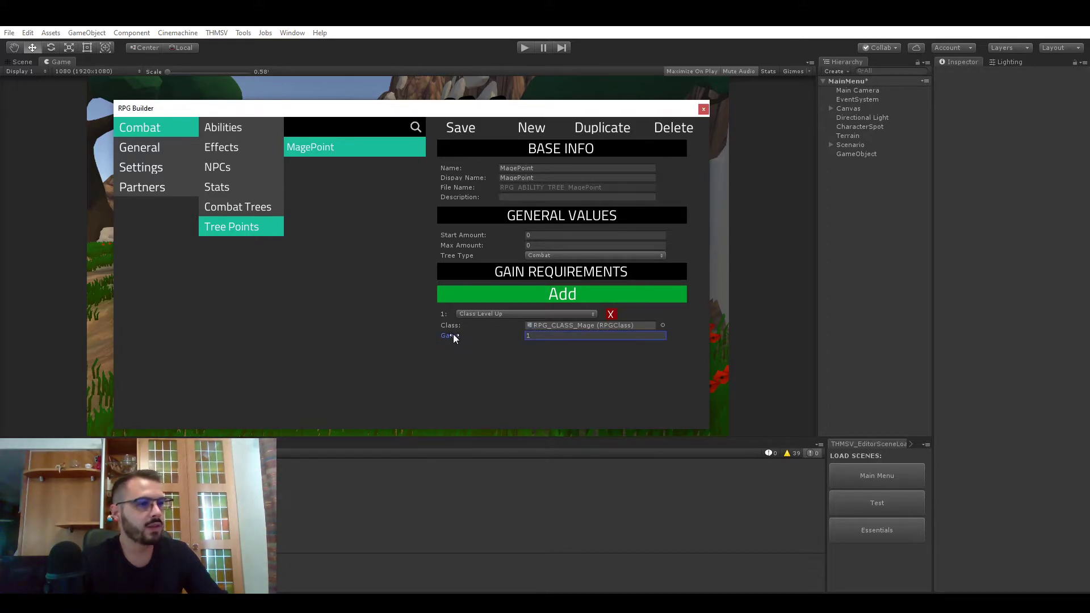
{"action": "double_click", "coordinate": [550, 336]}
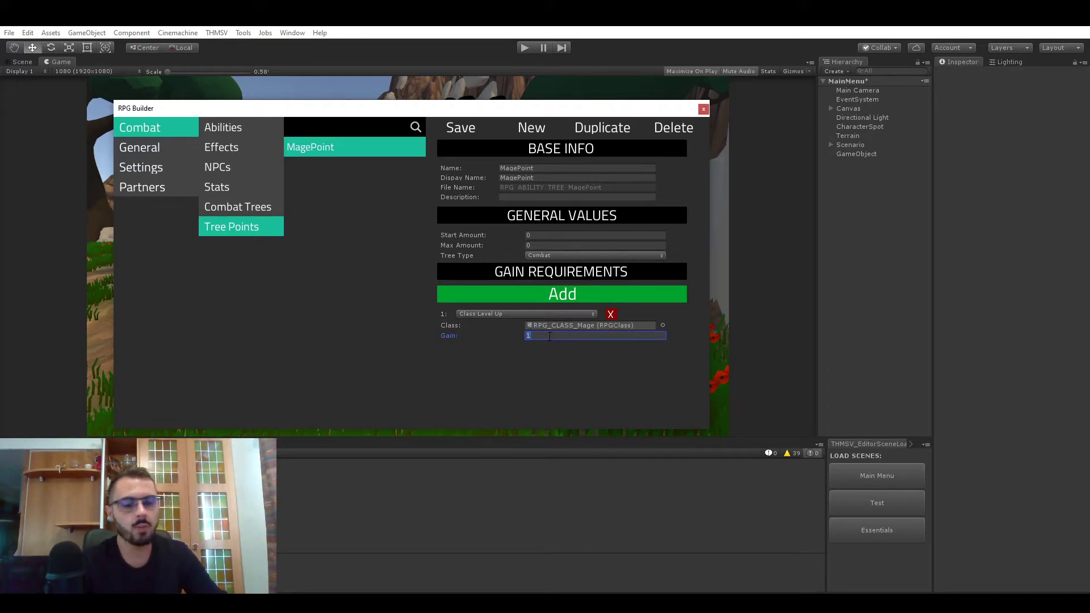
{"action": "type", "text": "5"}
{"action": "key", "text": "BackSpace"}
{"action": "type", "text": "1"}
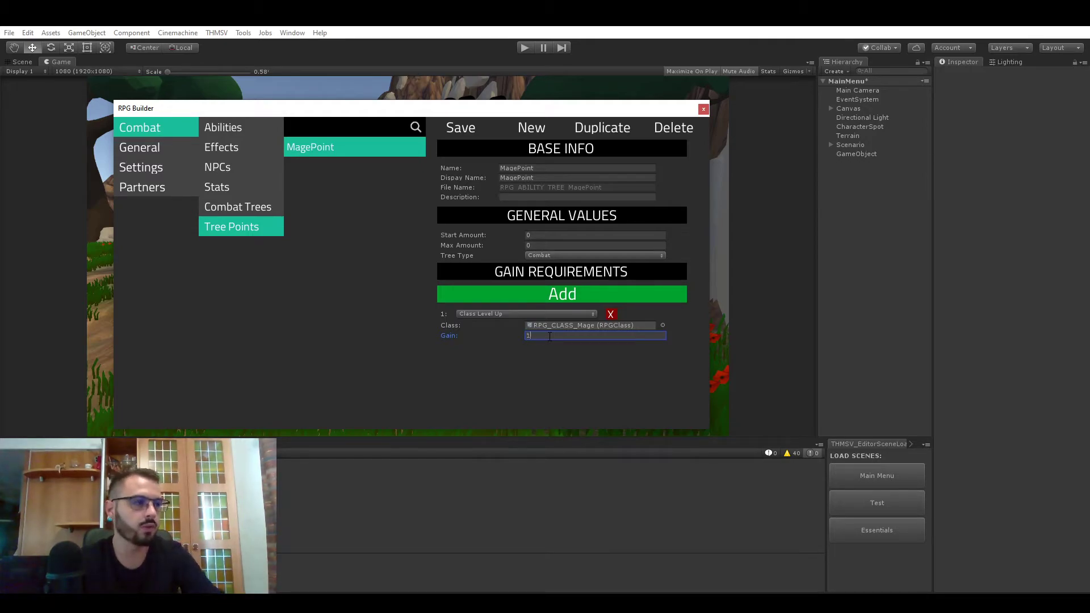
{"action": "key", "text": "shift+Tab"}
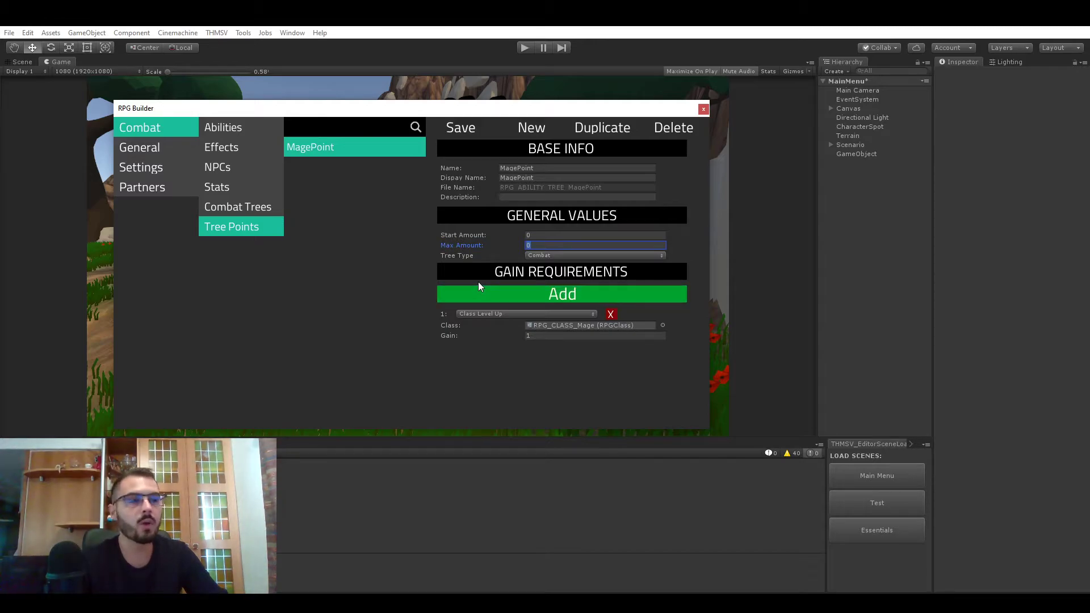
Add a second gain requirement and make it Npc Killed.
{"action": "left_click", "coordinate": [510, 294]}
{"action": "left_click", "coordinate": [475, 336]}
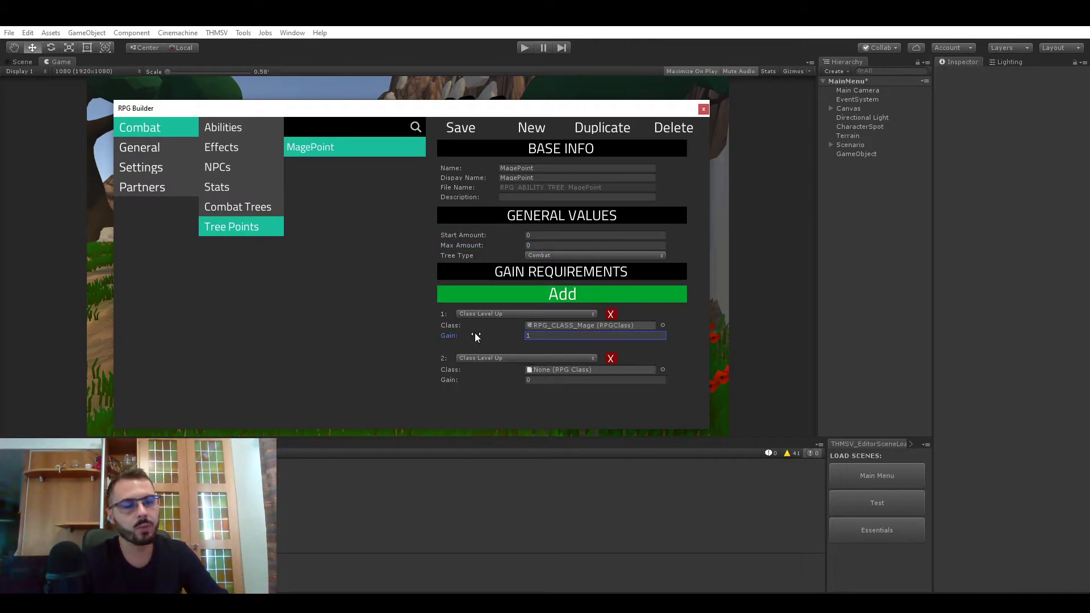
{"action": "left_click", "coordinate": [485, 358]}
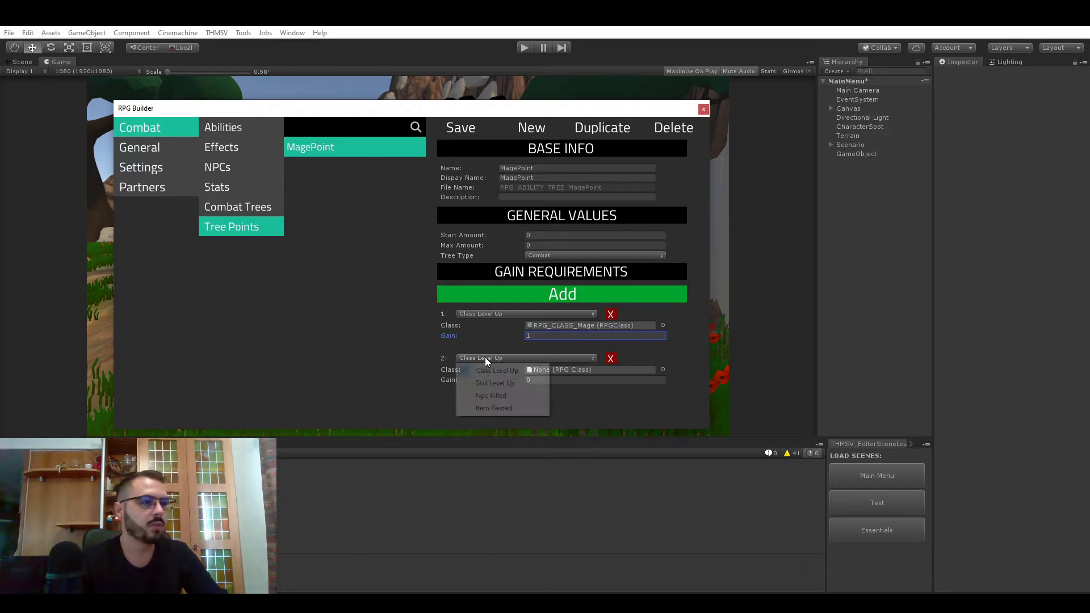
{"action": "left_click", "coordinate": [499, 384]}
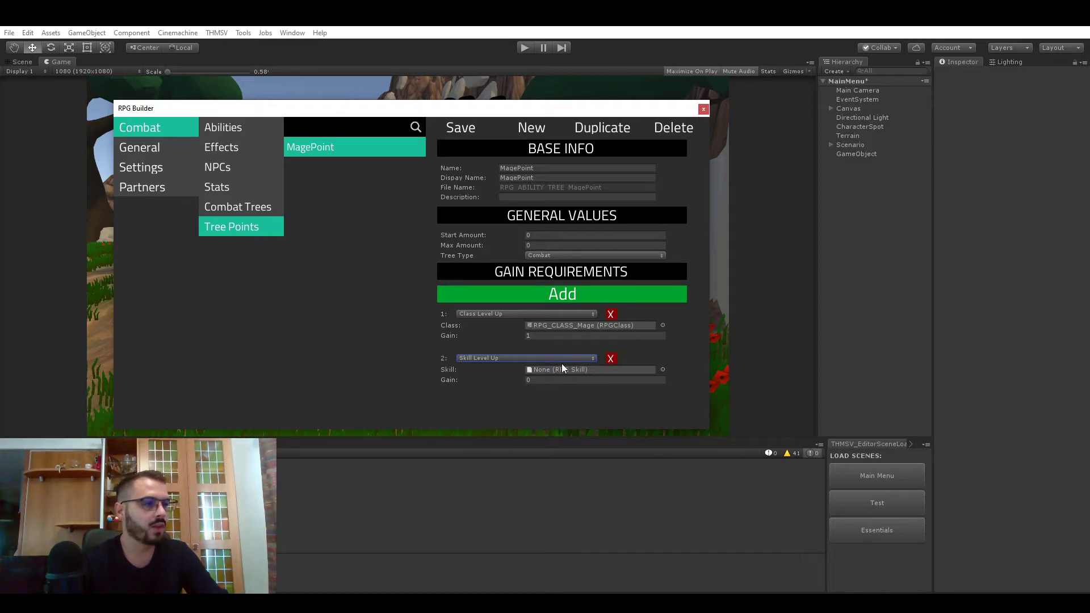
{"action": "left_click", "coordinate": [505, 357]}
{"action": "left_click", "coordinate": [516, 395]}
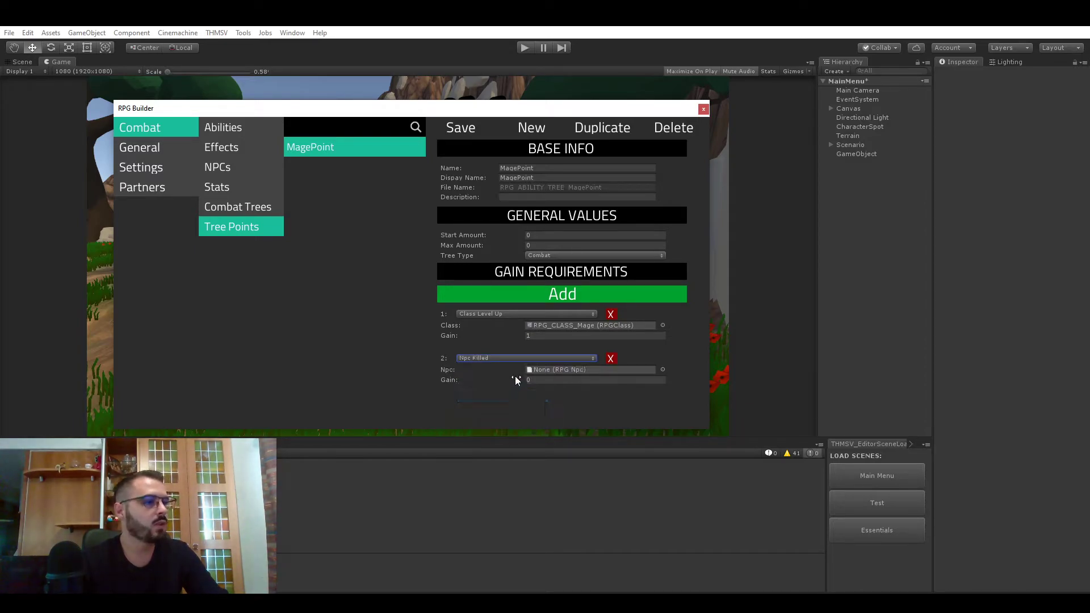
Assign RPG_NPC_Fire Elemental to requirement 2 with a Gain of 1.
{"action": "left_click", "coordinate": [663, 369]}
{"action": "double_click", "coordinate": [714, 170]}
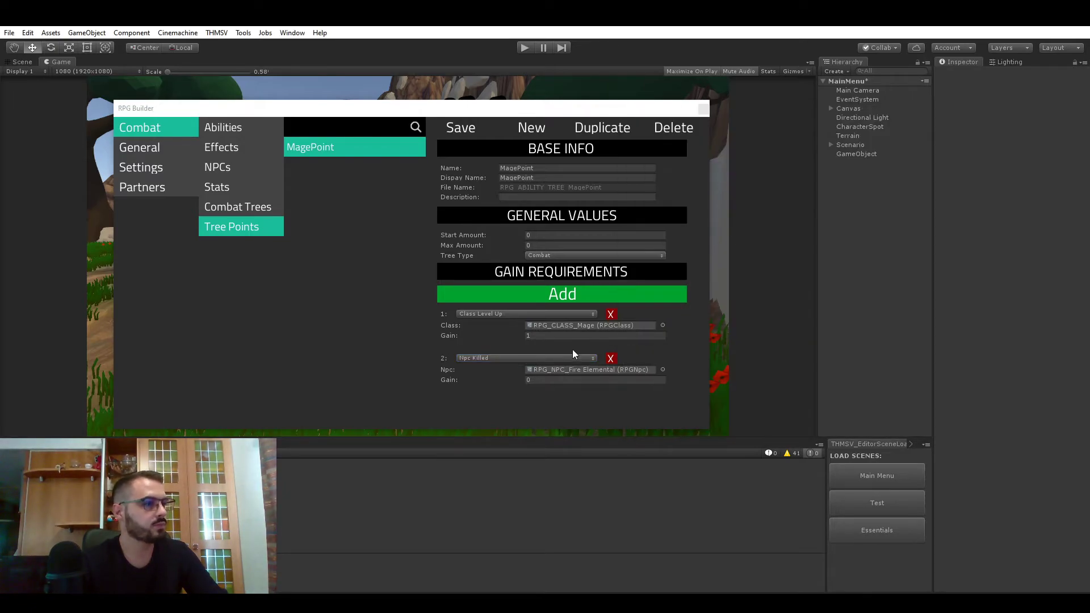
{"action": "left_click", "coordinate": [541, 379]}
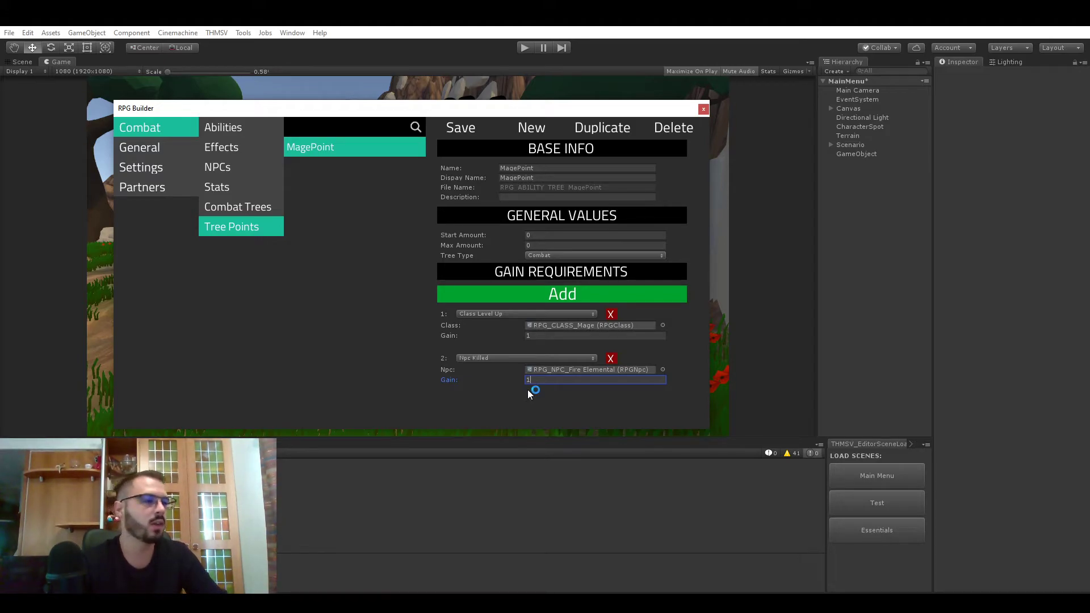
{"action": "double_click", "coordinate": [541, 379]}
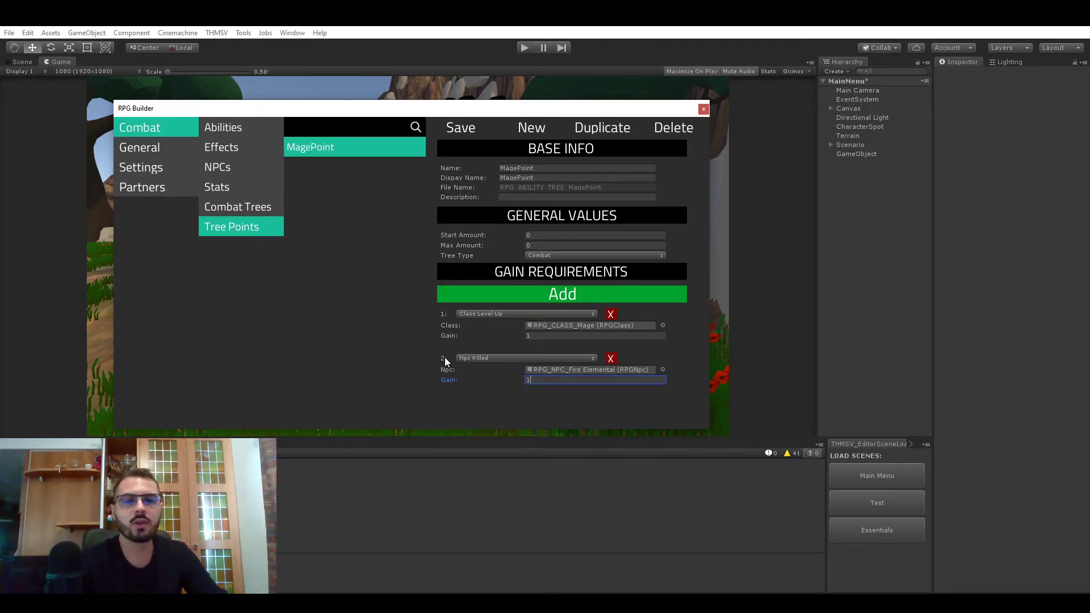
{"action": "left_click", "coordinate": [557, 336]}
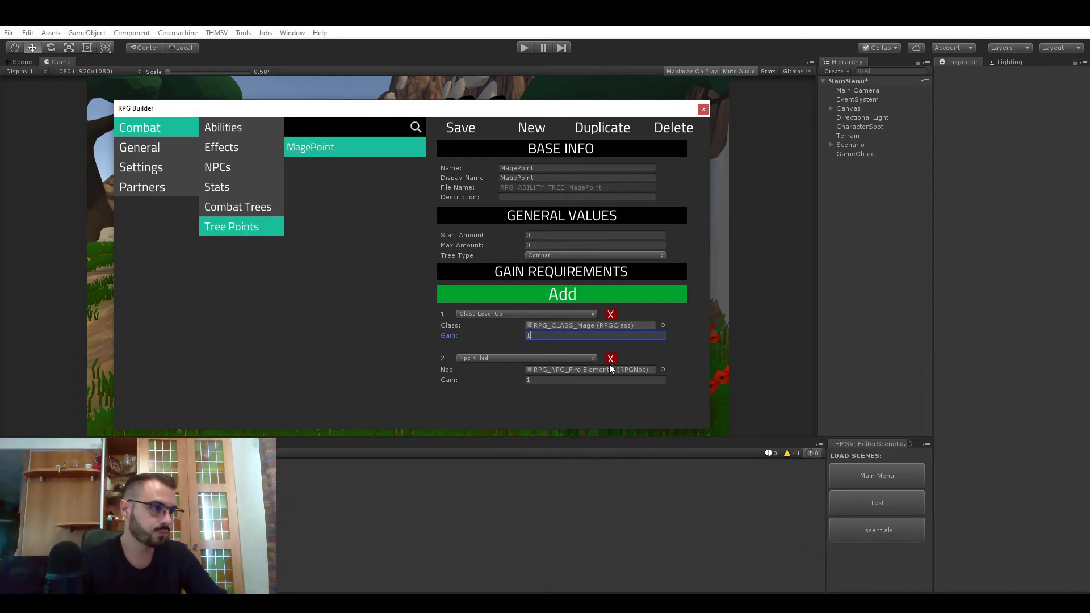
Switch requirement 2 to Item Gained with RPG_ITEM_Trainee Staff and count 1.
{"action": "left_click", "coordinate": [475, 359]}
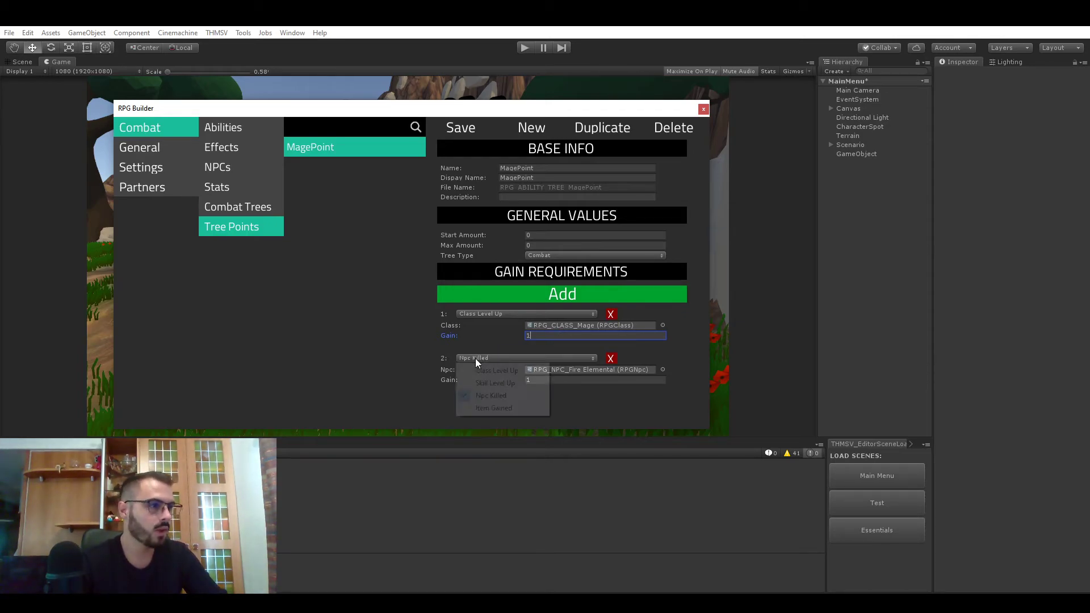
{"action": "left_click", "coordinate": [500, 407]}
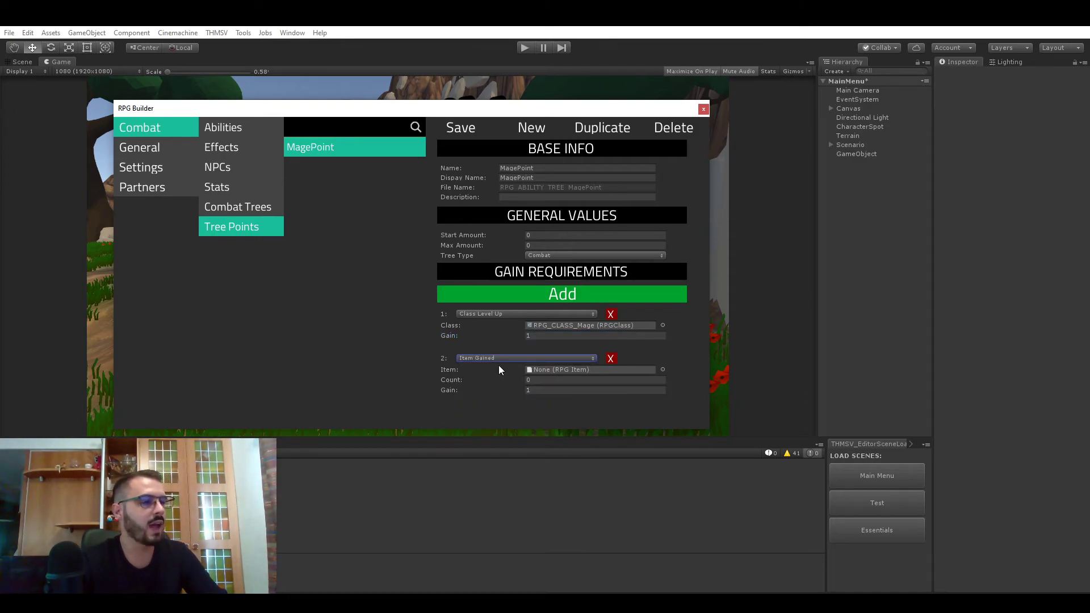
{"action": "left_click", "coordinate": [663, 370]}
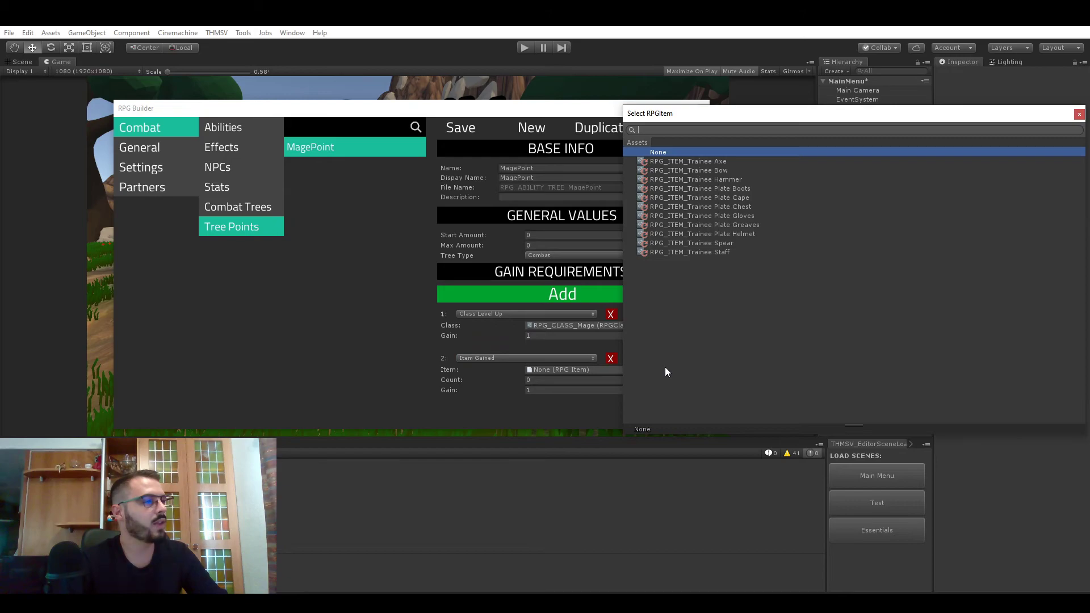
{"action": "double_click", "coordinate": [707, 251]}
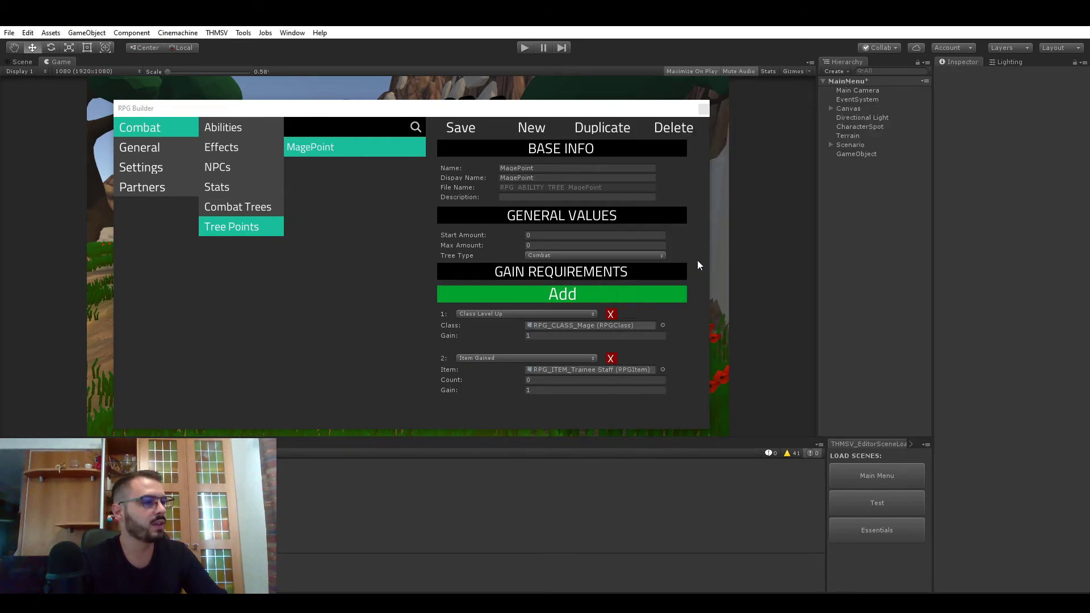
{"action": "left_click", "coordinate": [543, 379]}
{"action": "key", "text": "BackSpace"}
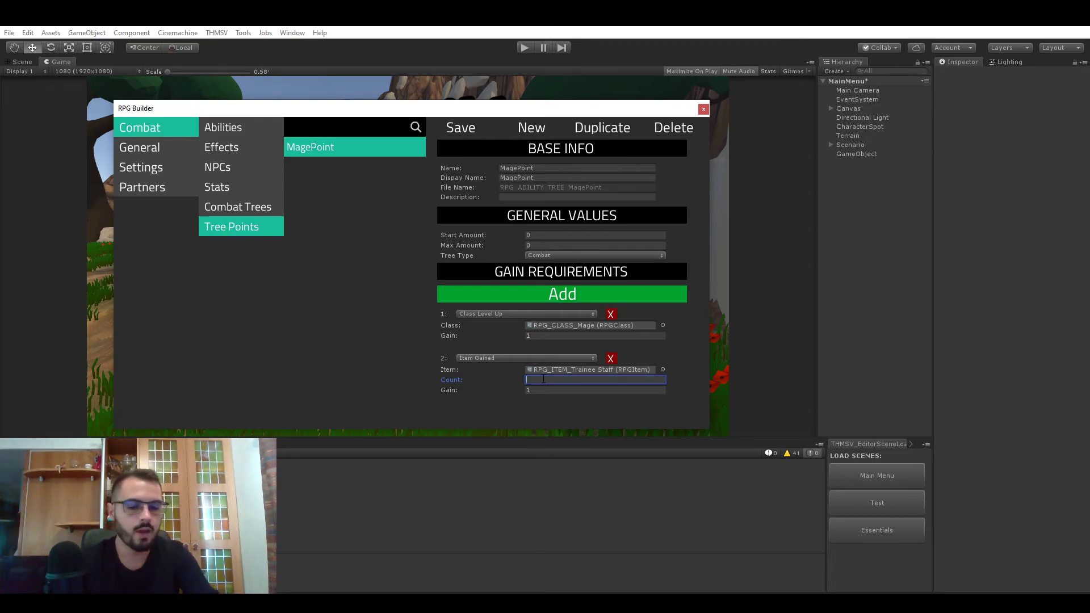
{"action": "type", "text": "1"}
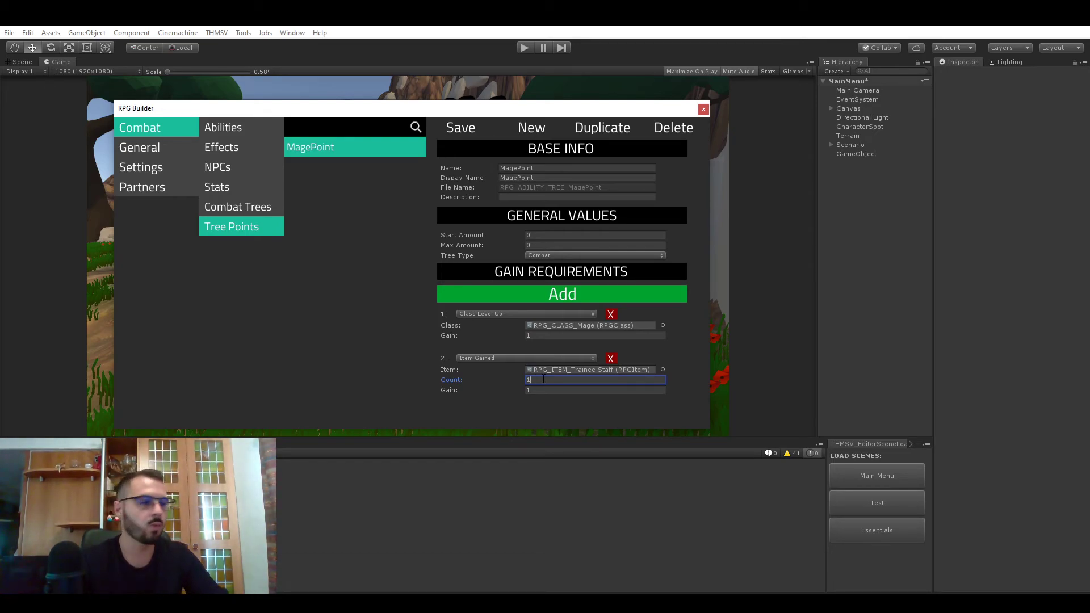
Delete requirement 2, leaving only the Mage Class Level Up requirement.
{"action": "left_click", "coordinate": [550, 391]}
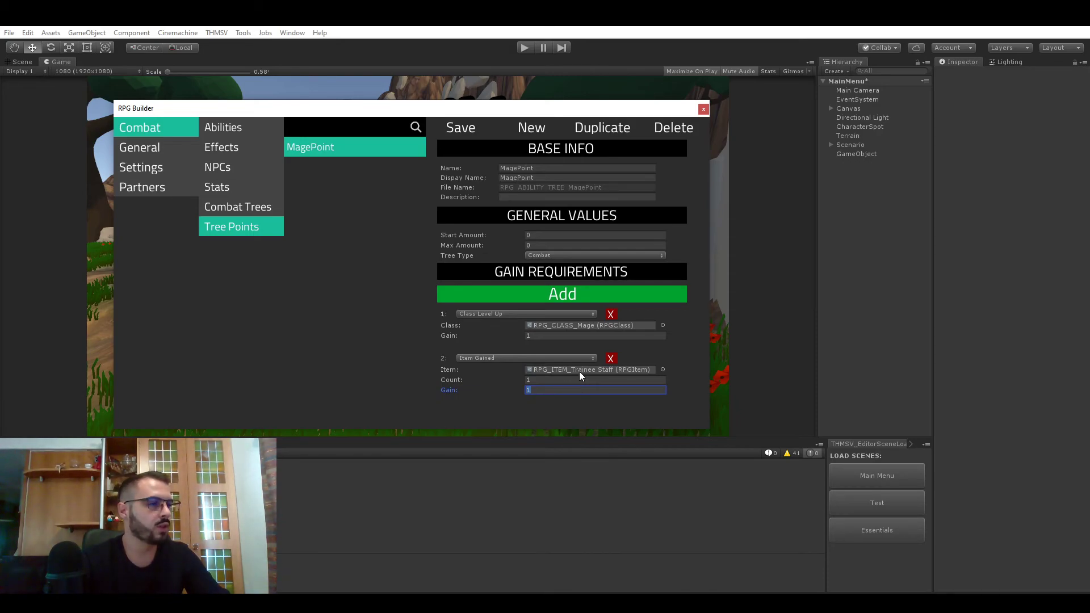
{"action": "left_click", "coordinate": [557, 382]}
{"action": "left_click", "coordinate": [610, 359]}
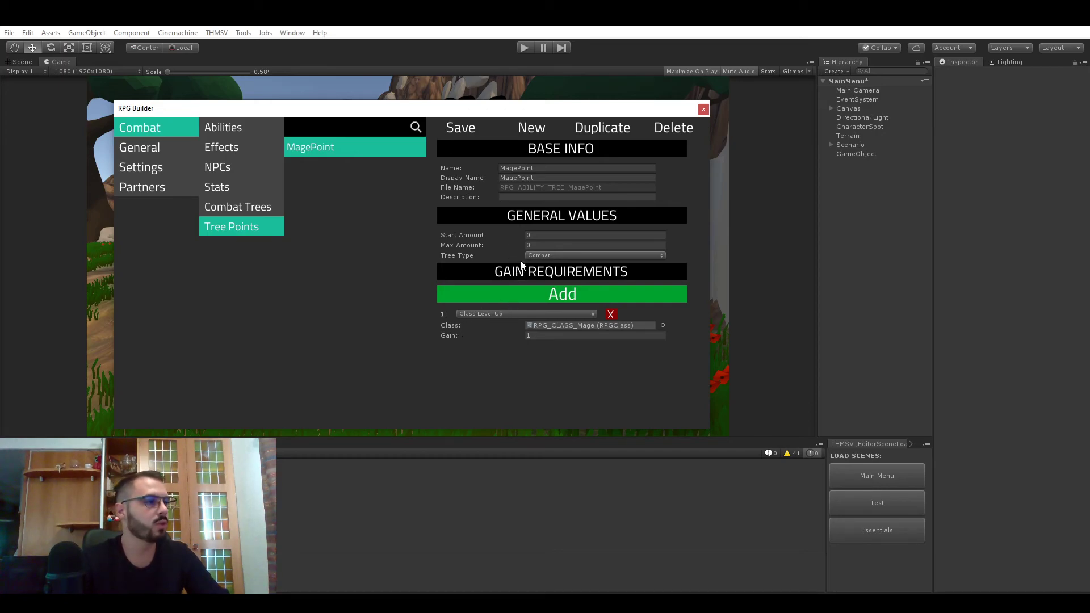
{"action": "left_click", "coordinate": [516, 197]}
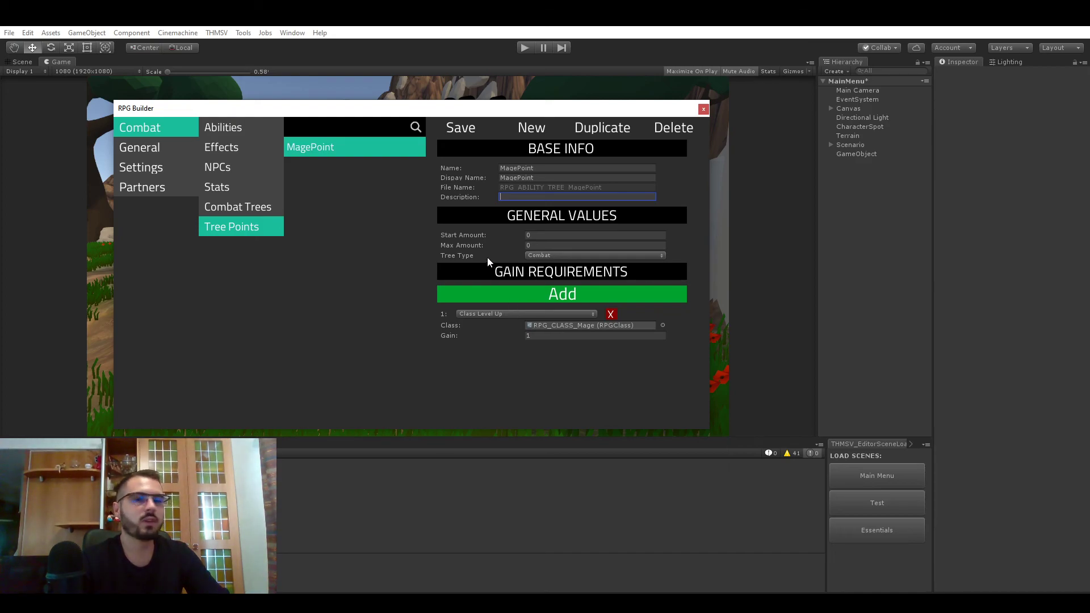
{"action": "left_click", "coordinate": [549, 246]}
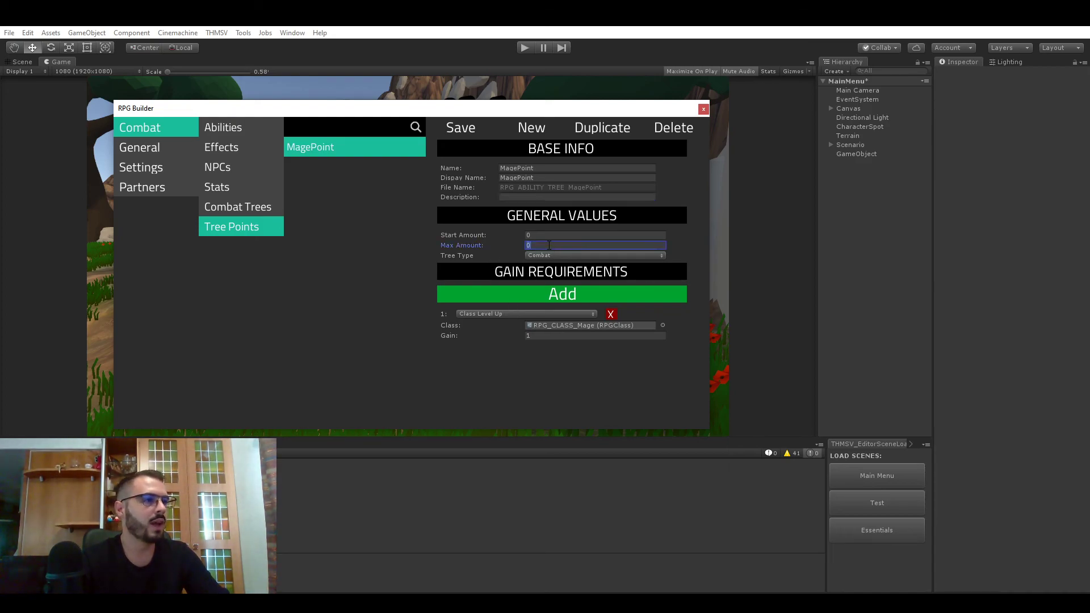
{"action": "left_click", "coordinate": [548, 234]}
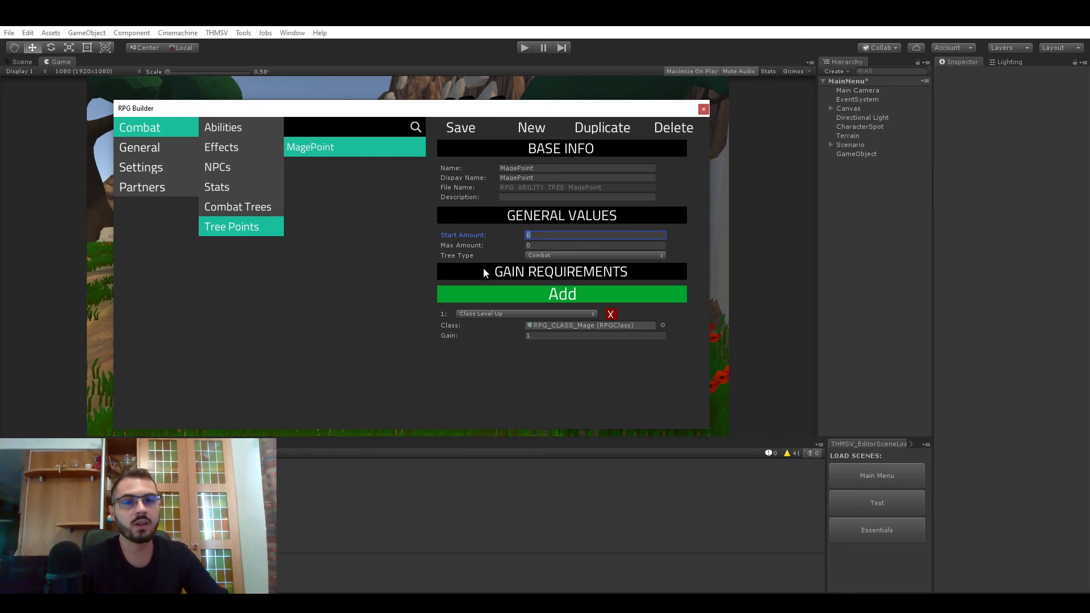
{"action": "left_click", "coordinate": [574, 244]}
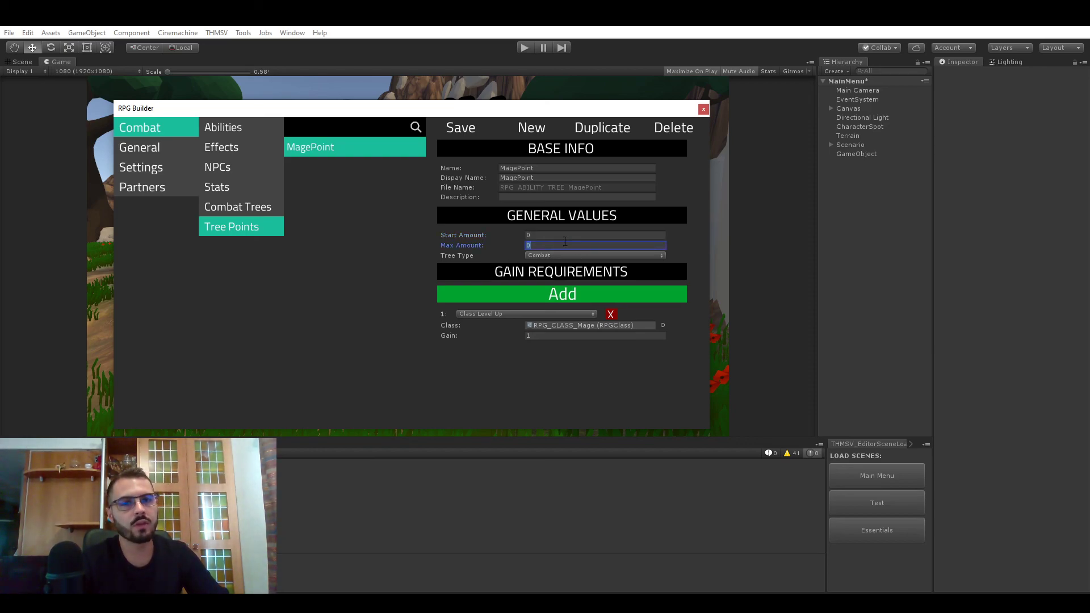